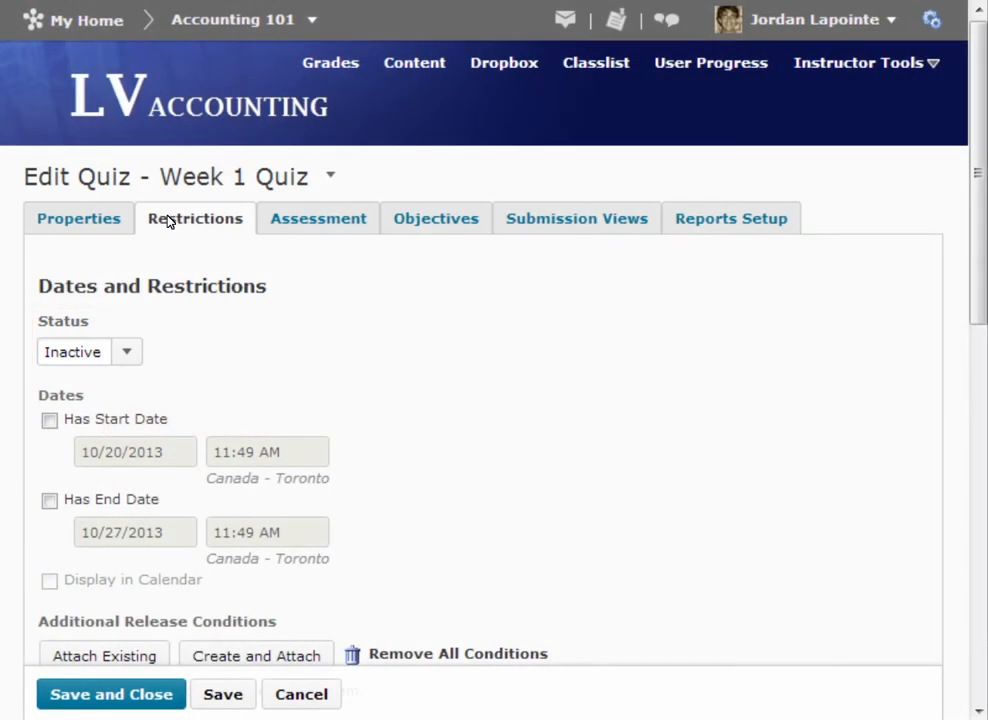
- Set the quiz status to Active, enable the 10/20/2013 start date and 10/27/2013 end date, and display them in the calendar
left_click(126, 352)
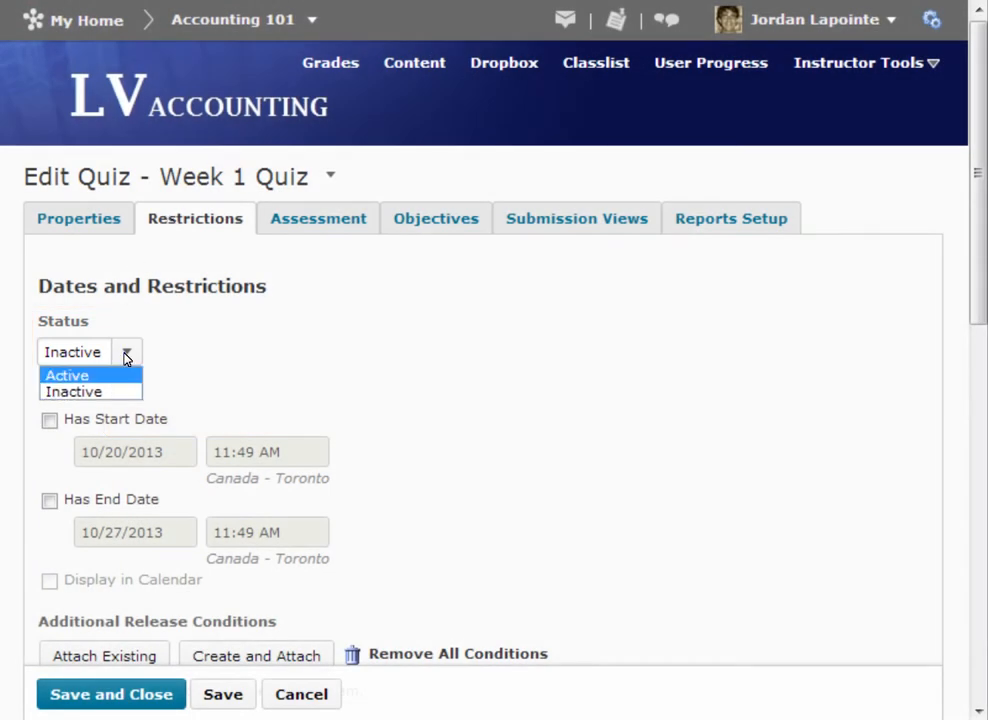
left_click(72, 377)
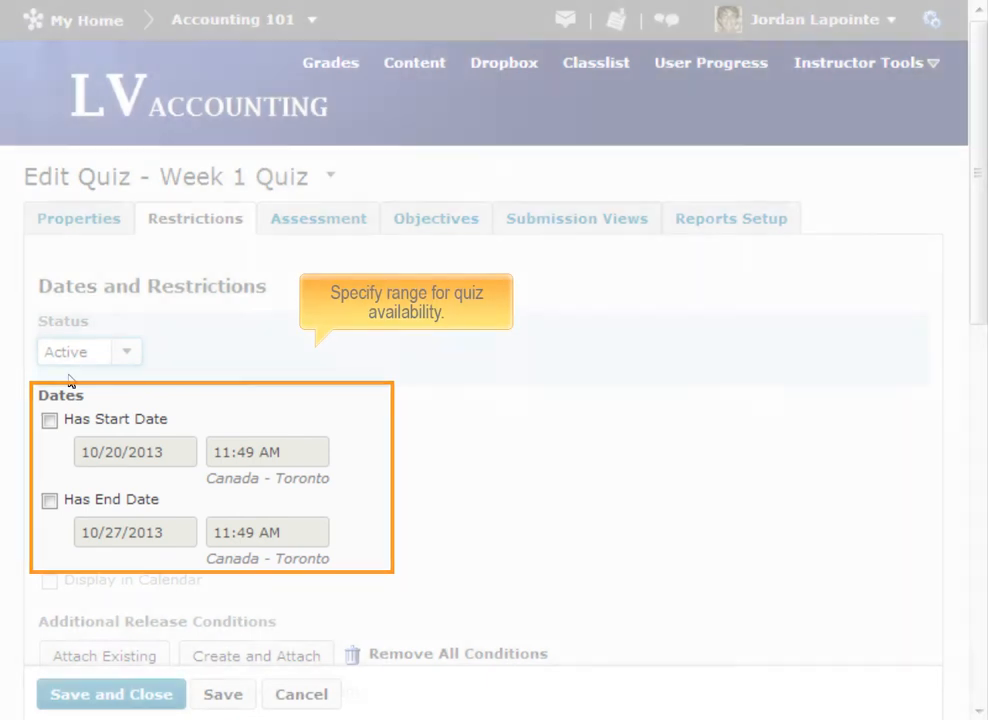
left_click(49, 421)
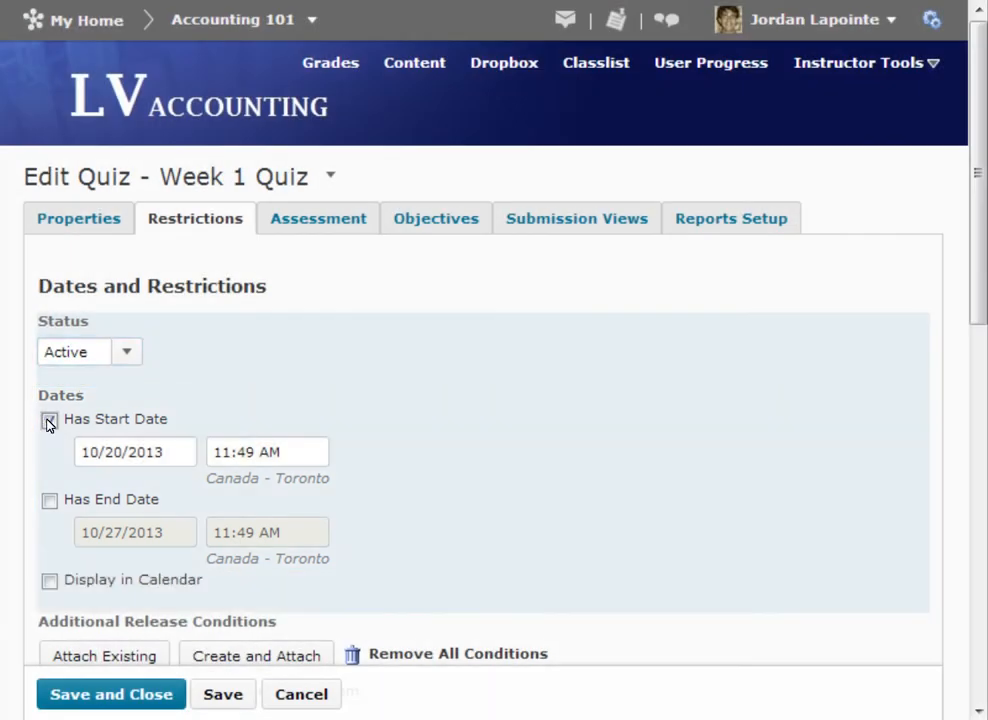
left_click(50, 502)
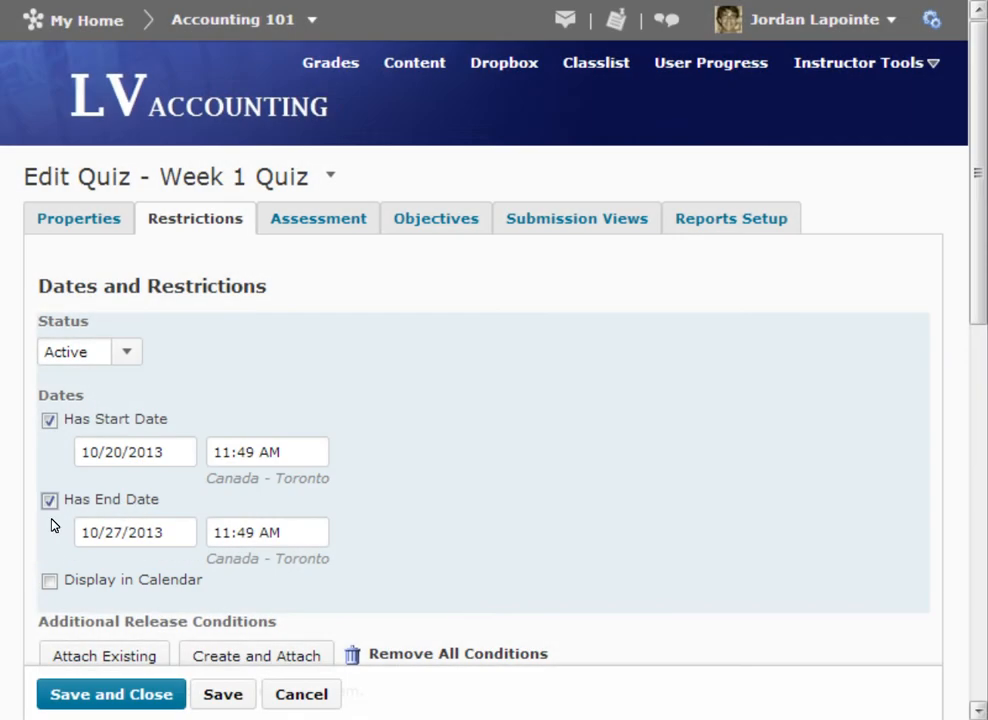
left_click(51, 582)
- Expand the optional advanced restrictions to examine the password and IP restriction settings
left_click(979, 397)
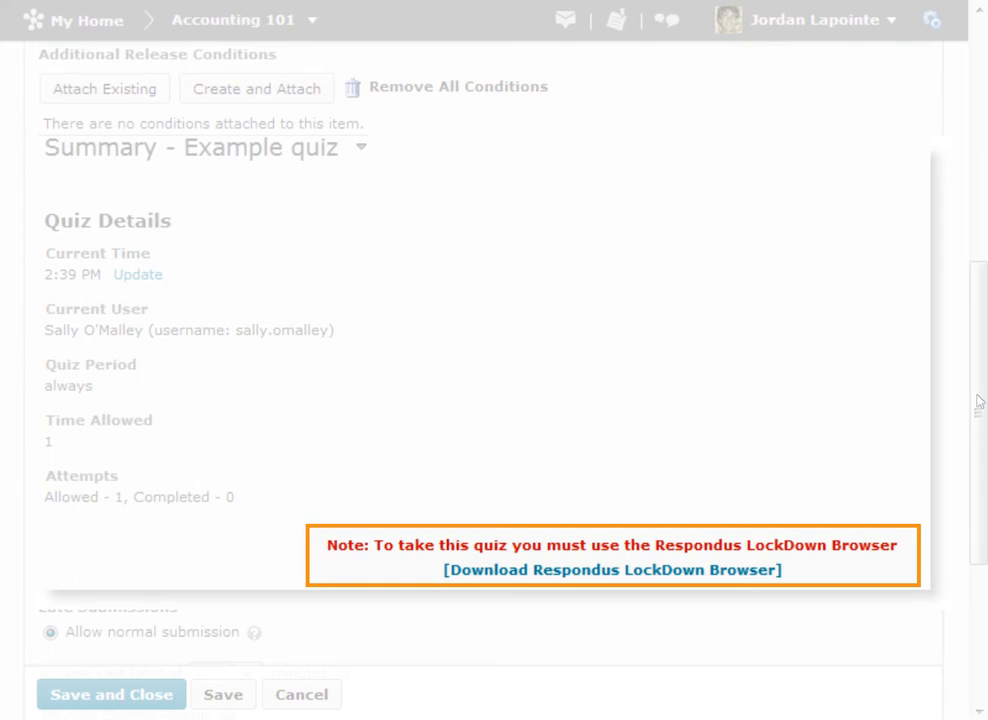
left_click(268, 381)
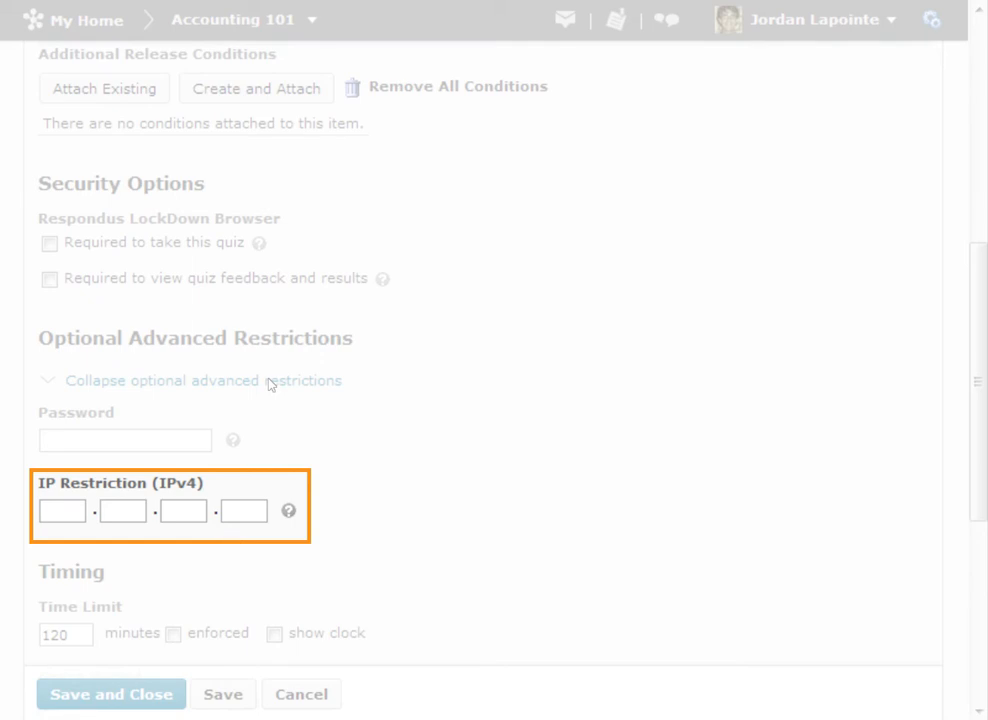
- Set an enforced 30-minute quiz time limit with the clock shown, and a grace period of 2 minutes
left_click(982, 656)
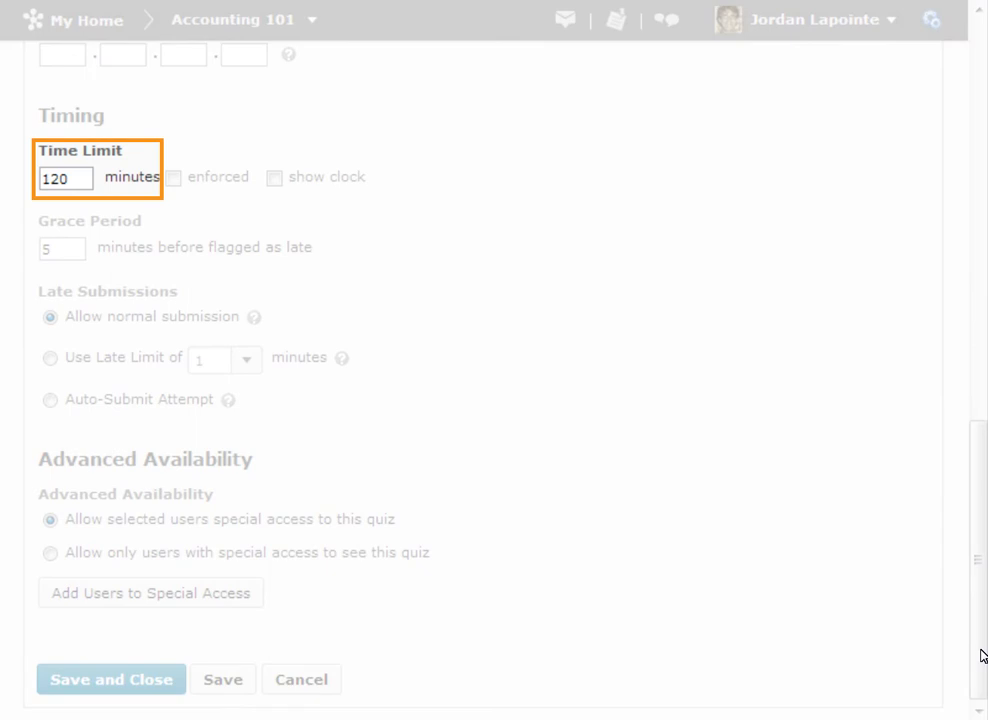
double_click(62, 180)
type("30")
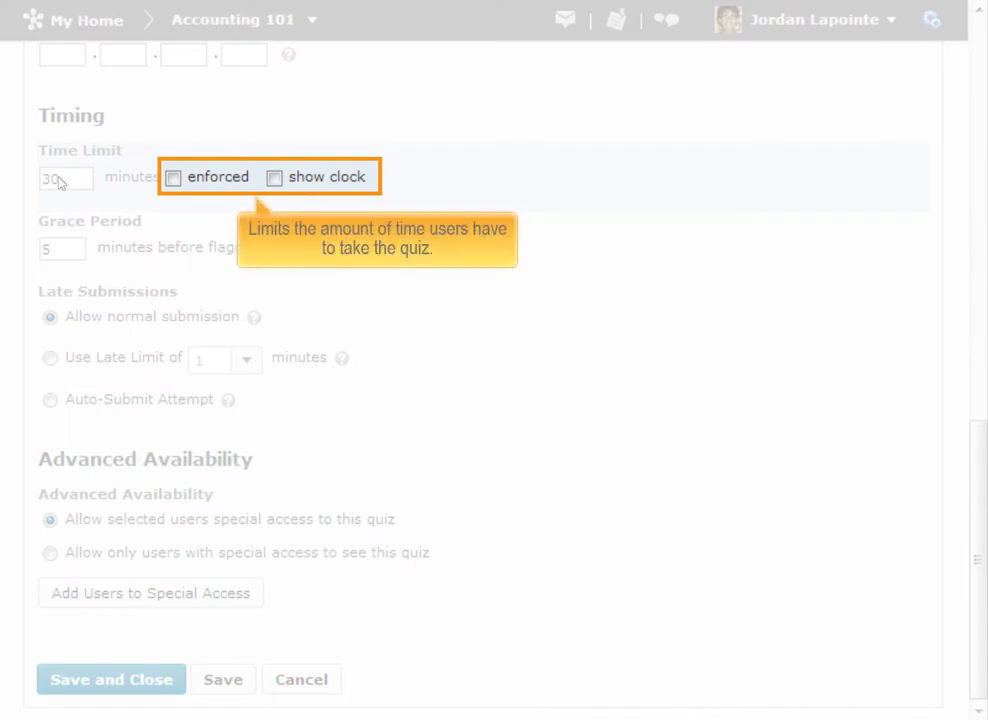
left_click(172, 179)
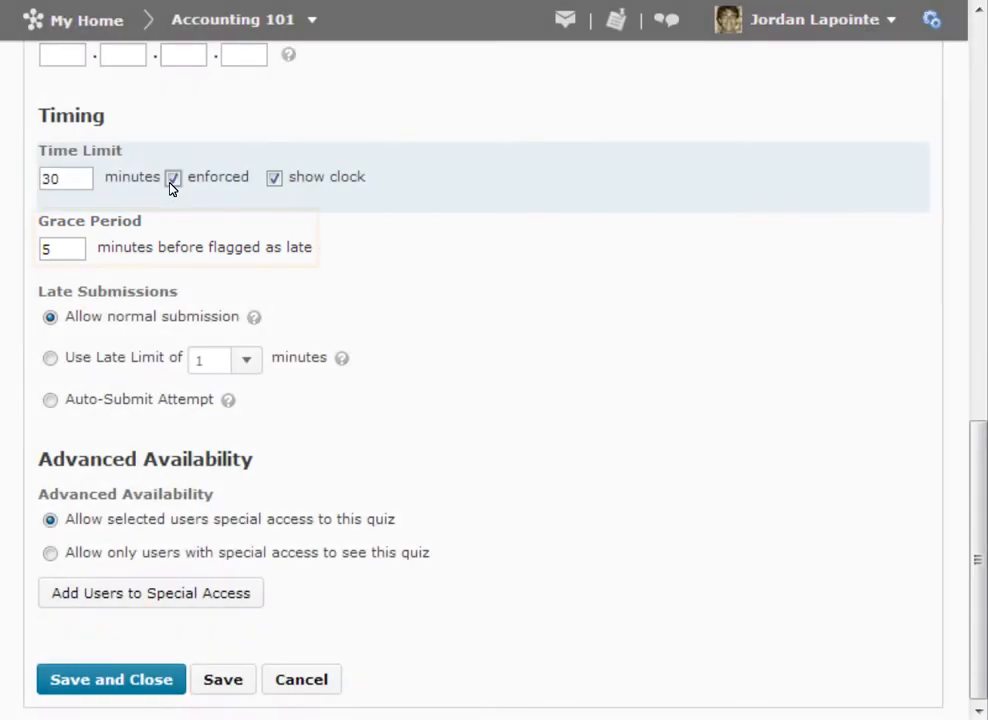
double_click(60, 249)
type("2")
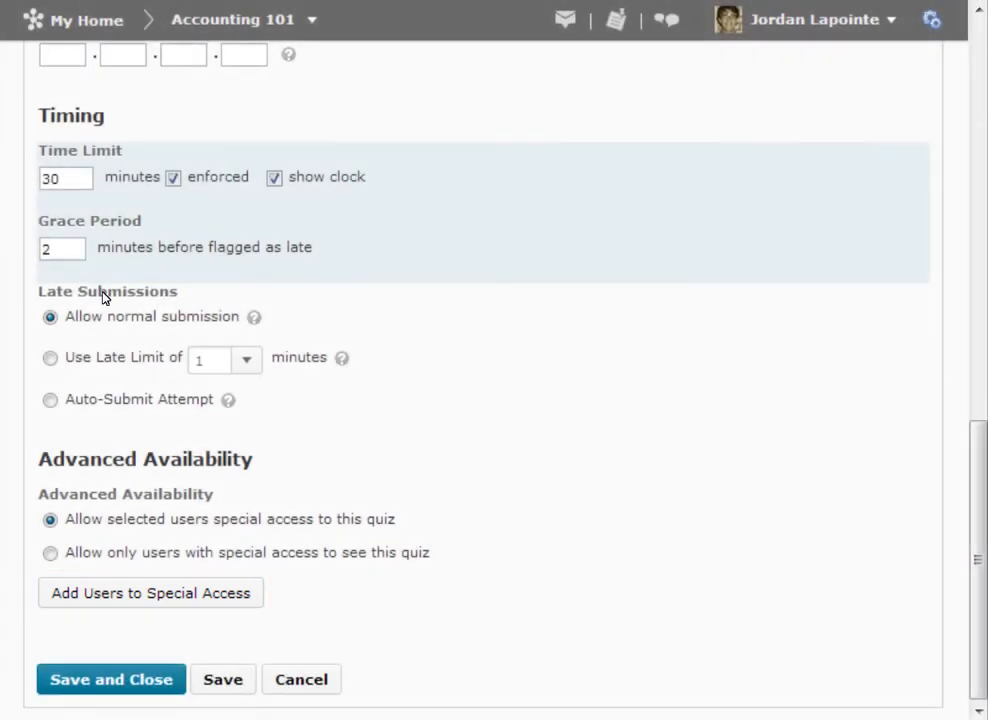
- Start adding users to special access for the quiz and select the third student in the user list
left_click(138, 597)
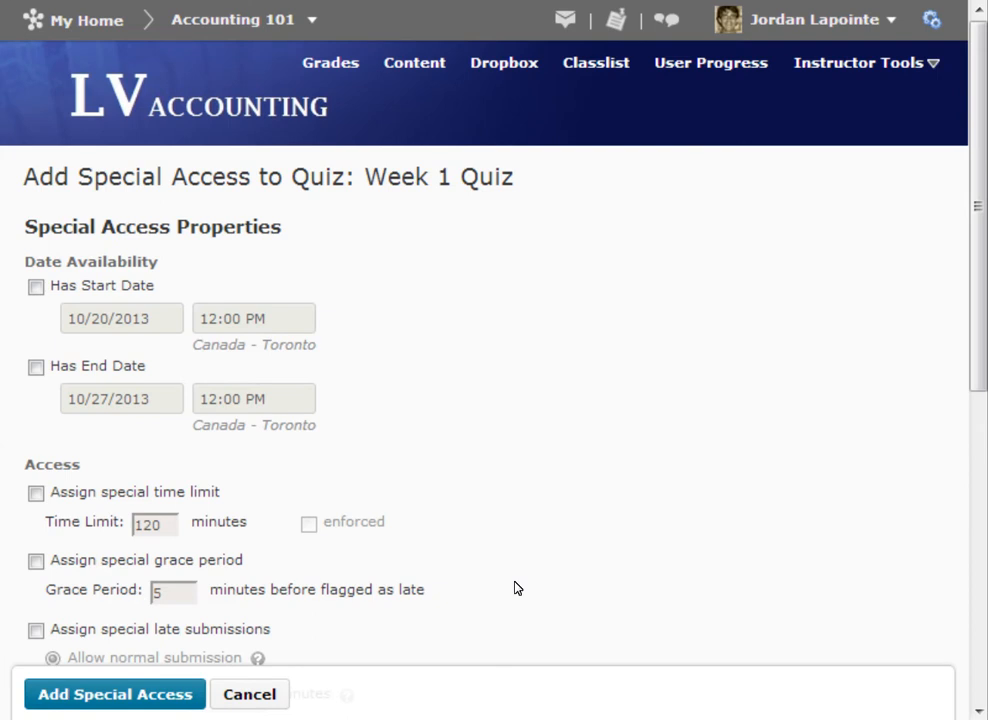
left_click(982, 465)
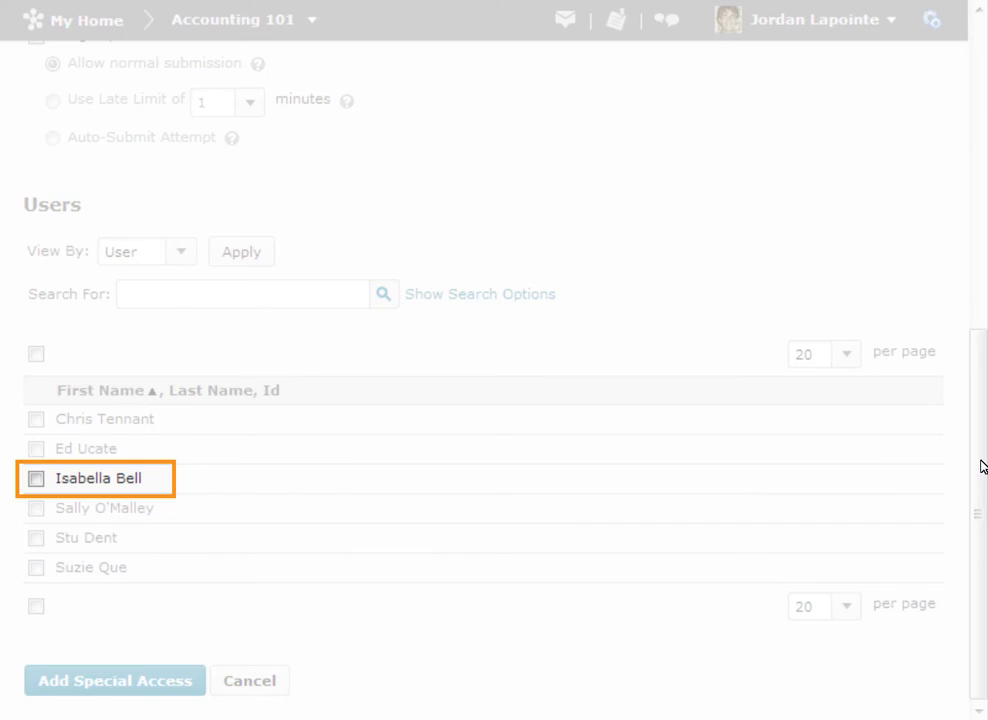
left_click(36, 479)
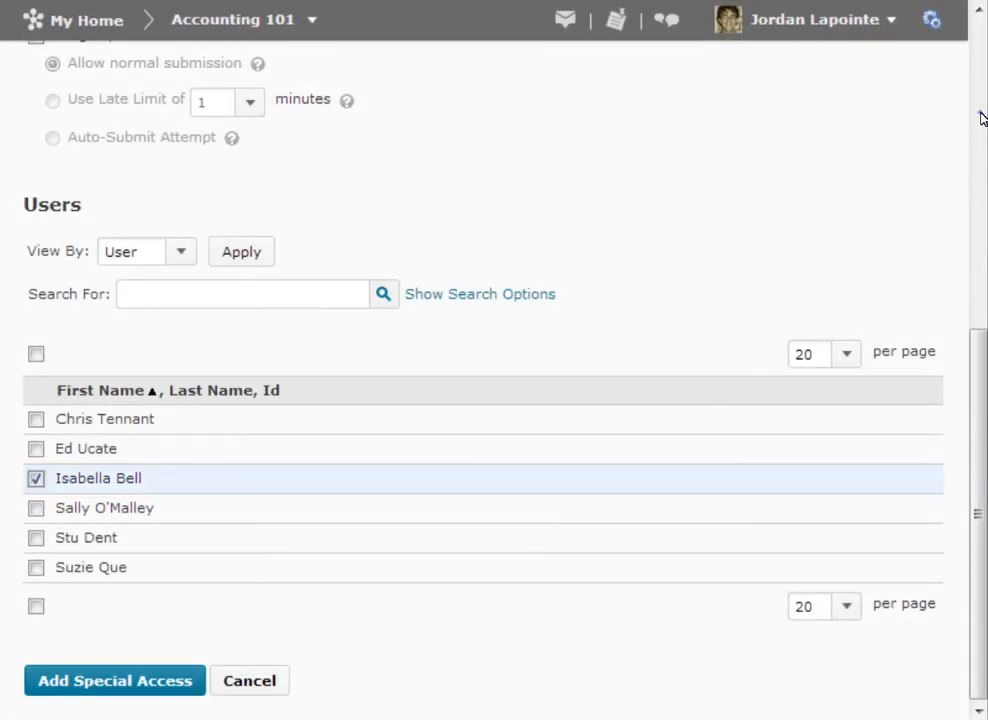
- Set the special access availability to start on 10/28/2013 and end on 10/31/2013
scroll(980, 118, "up", 4)
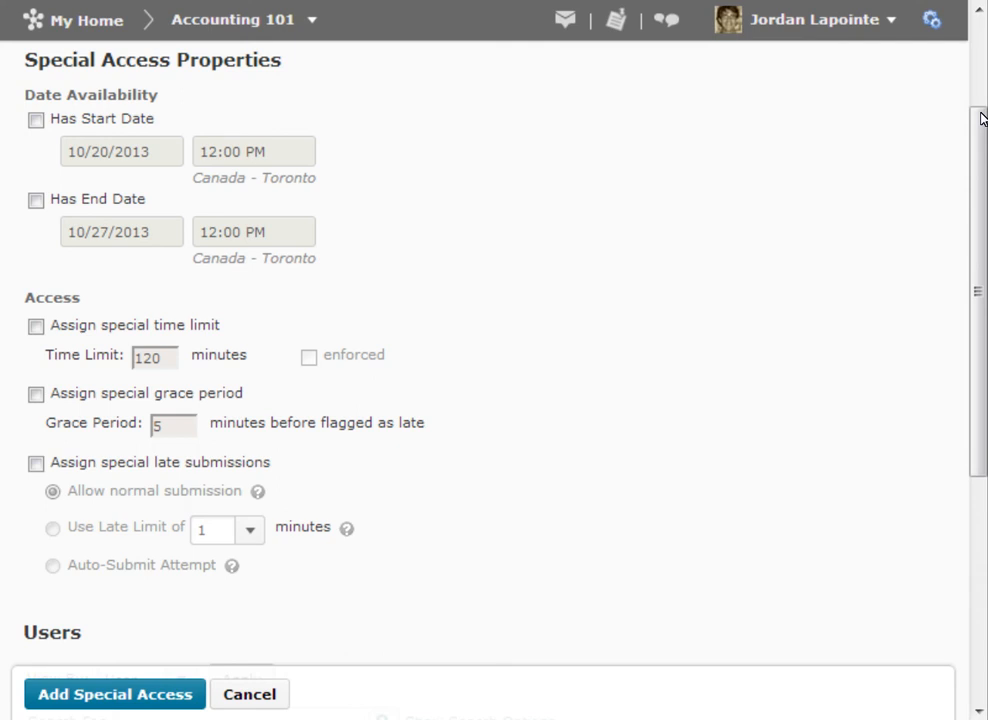
left_click(36, 120)
left_click(157, 151)
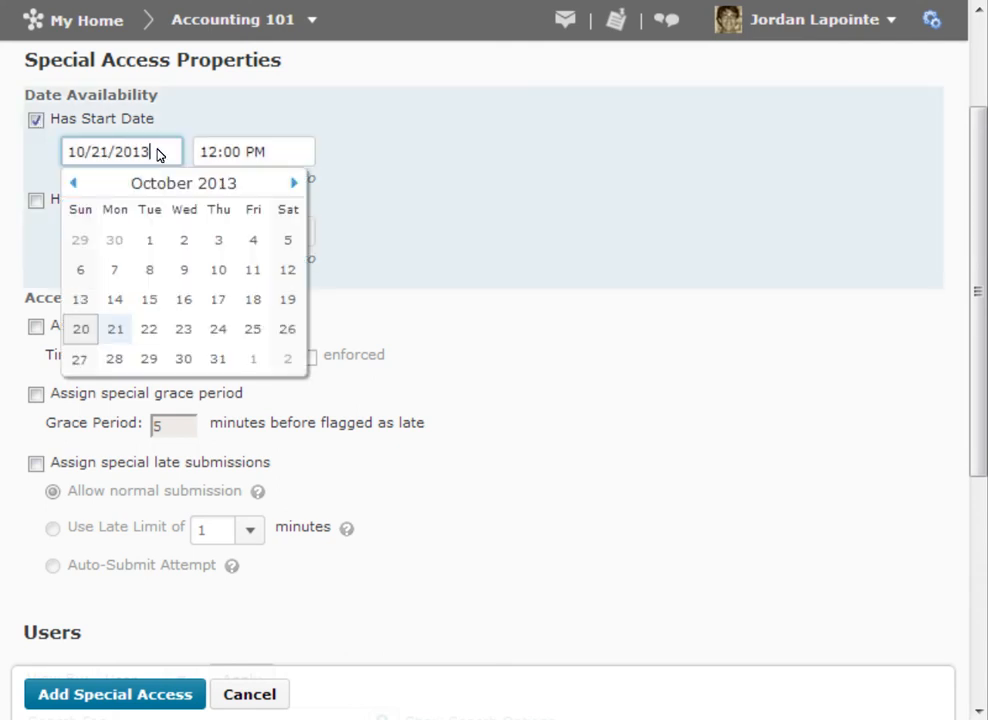
left_click(116, 360)
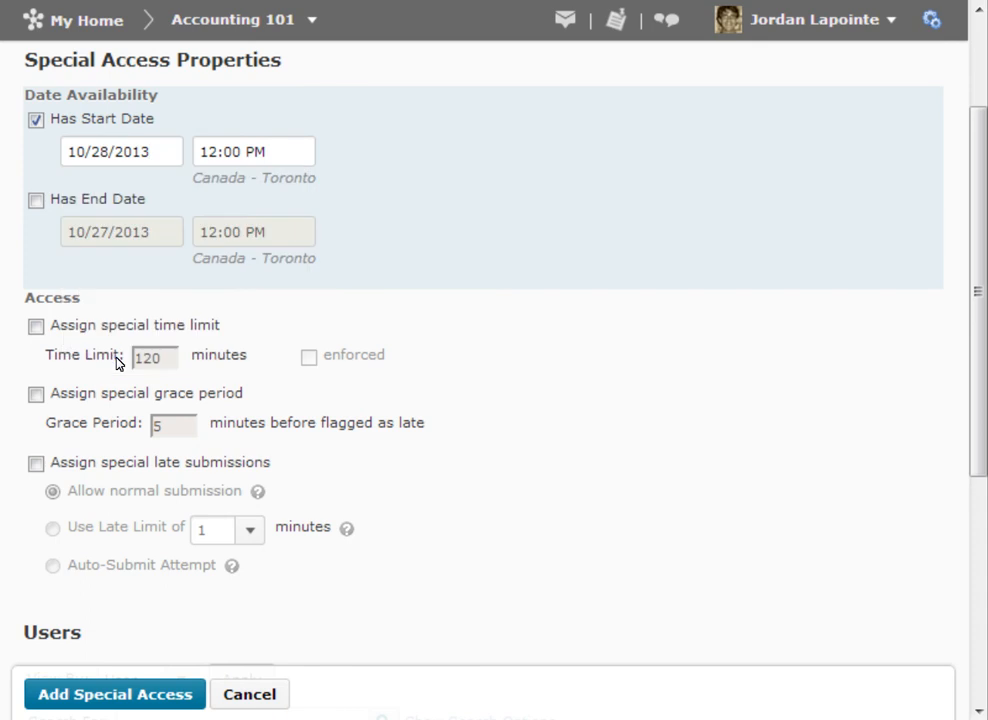
left_click(35, 201)
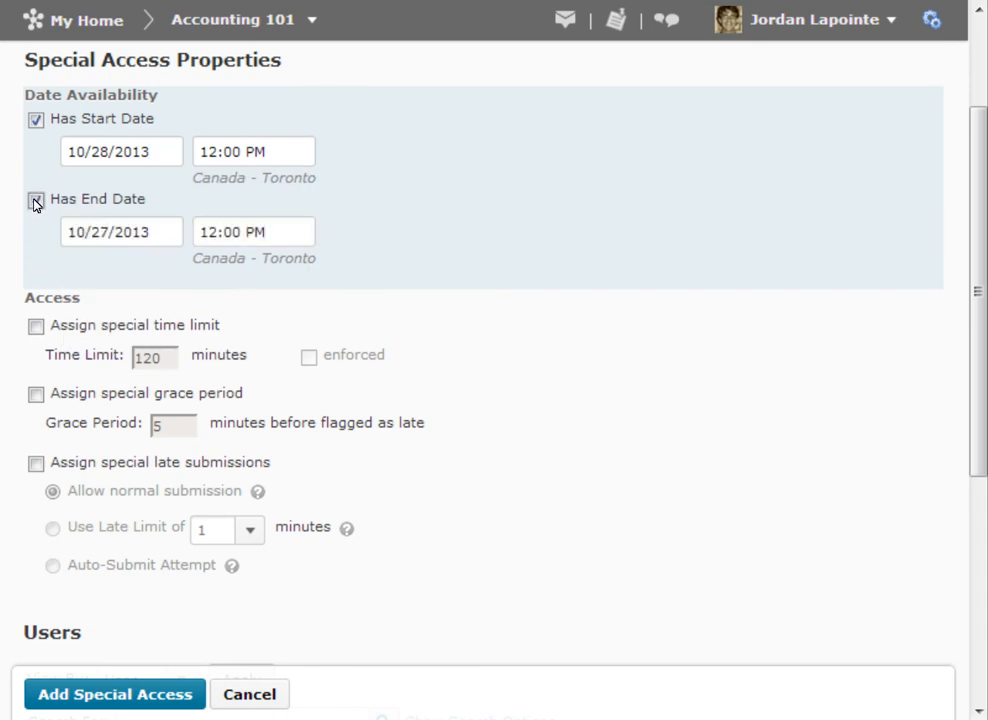
left_click(150, 231)
left_click(218, 439)
- Assign an enforced special time limit of 60 minutes and a special grace period of 10 minutes
left_click(36, 327)
double_click(154, 352)
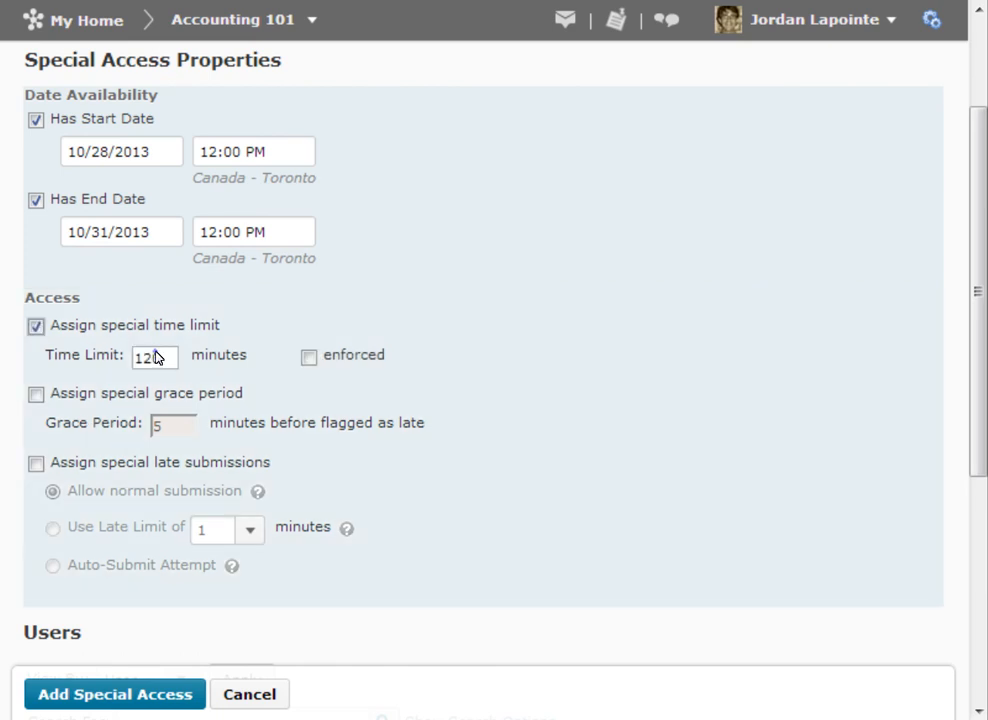
type("60")
left_click(309, 356)
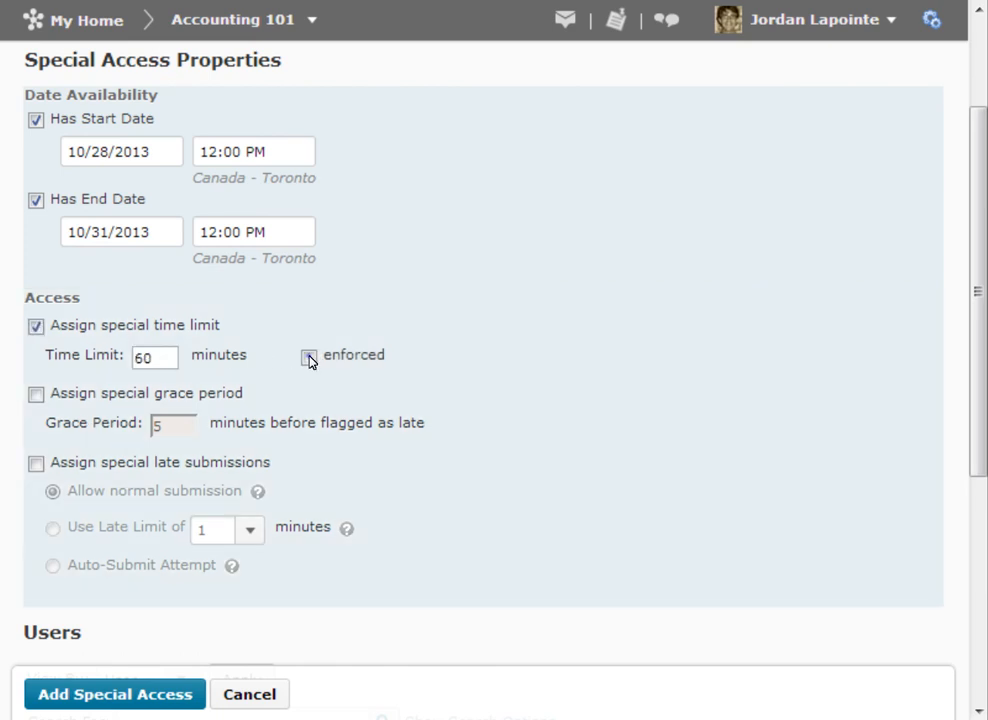
left_click(37, 393)
double_click(166, 427)
type("10")
- Assign special late submissions with the Auto-Submit Attempt option and add the special access to the quiz
left_click(36, 462)
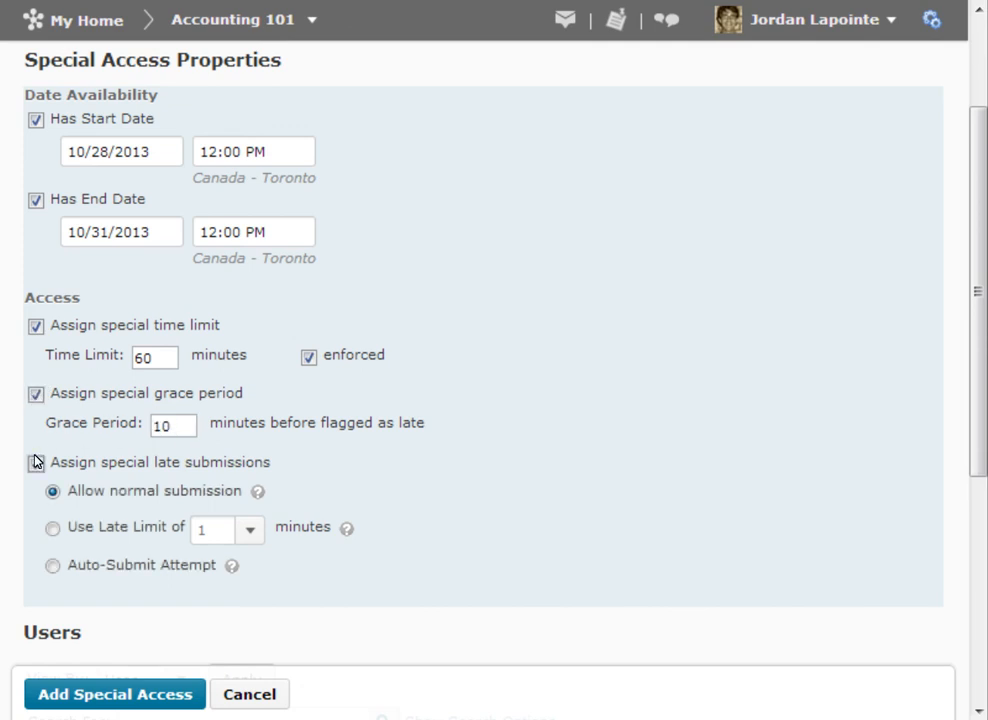
left_click(53, 566)
left_click(101, 694)
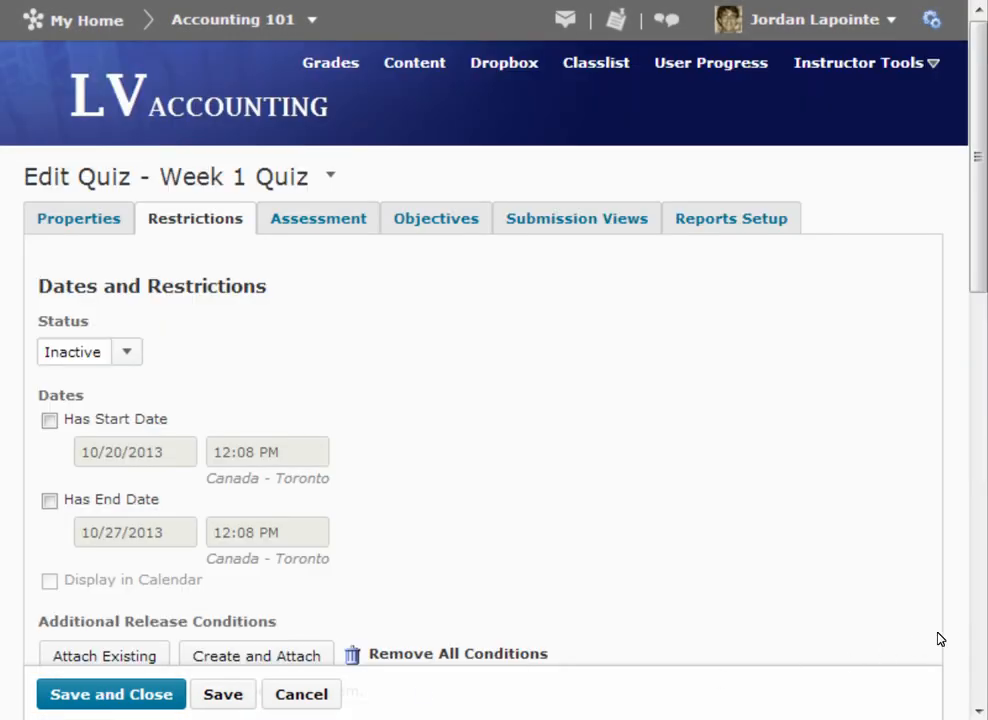
- Save the quiz restrictions along with the student's special access entry
left_click(977, 601)
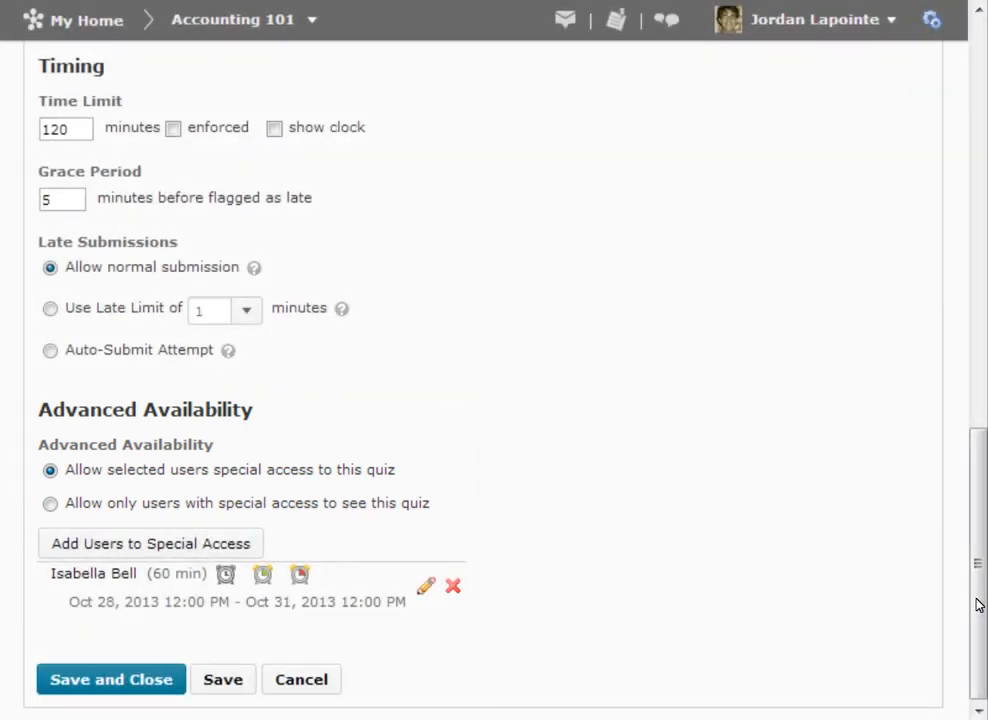
left_click(227, 679)
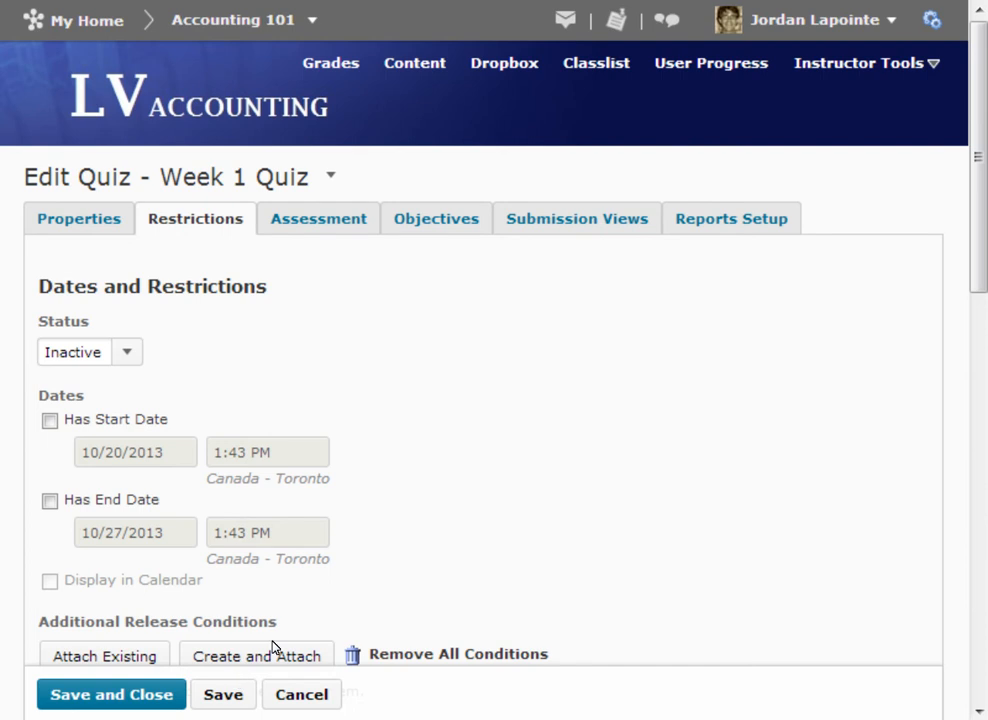
- Create a grade item named Week 1 Quiz from the quiz's assessment settings and allow automatic export to grades
left_click(318, 220)
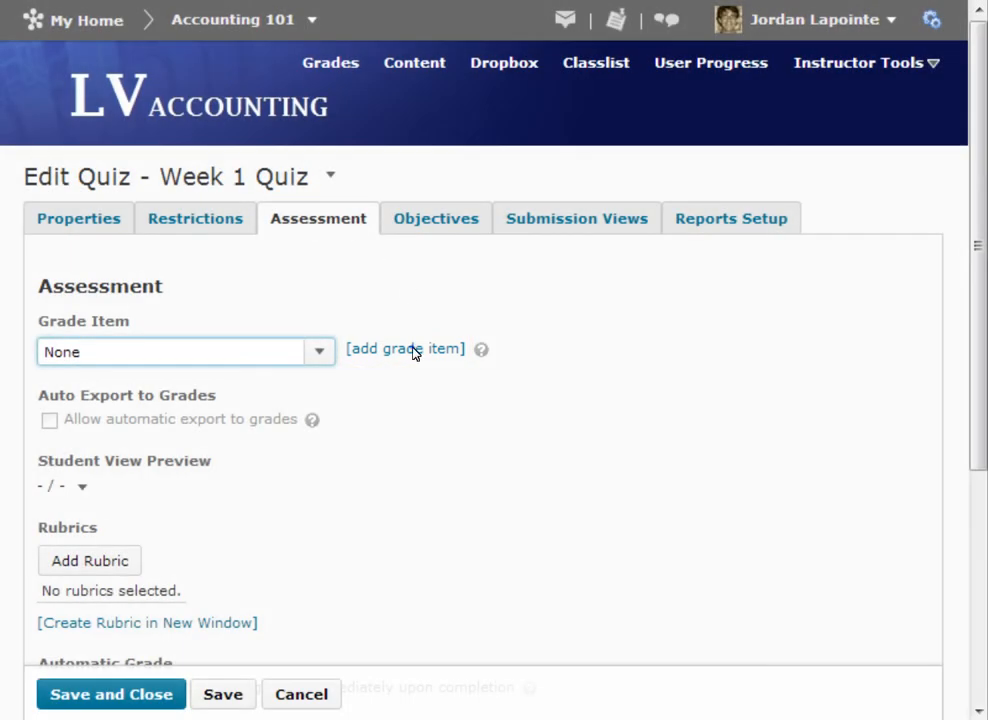
left_click(413, 350)
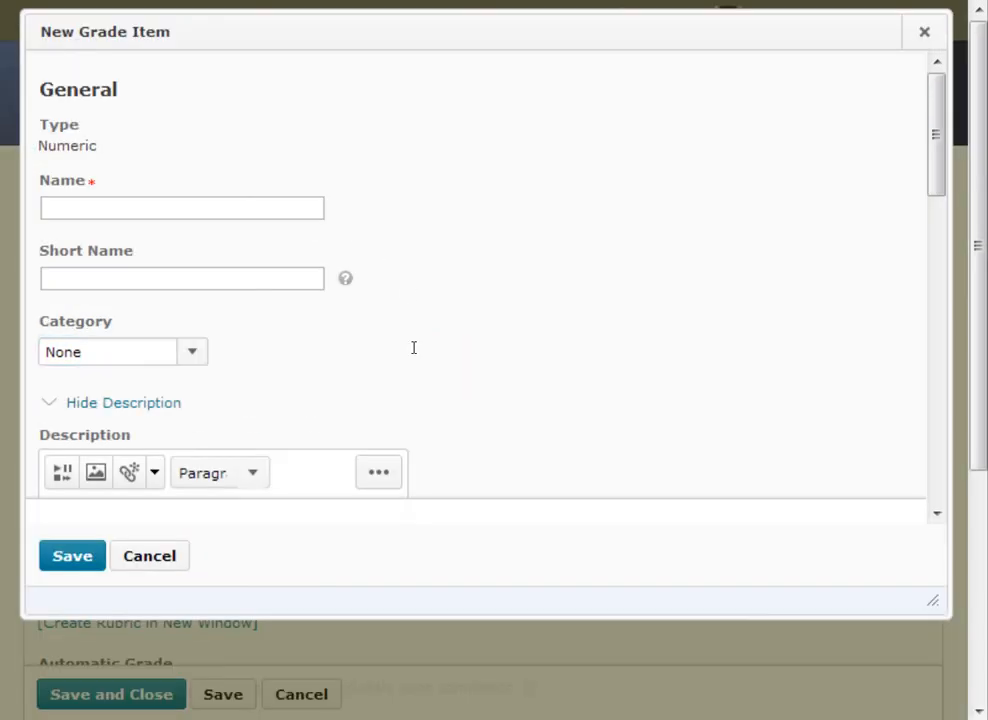
left_click(177, 208)
type("Week 1 Quiz")
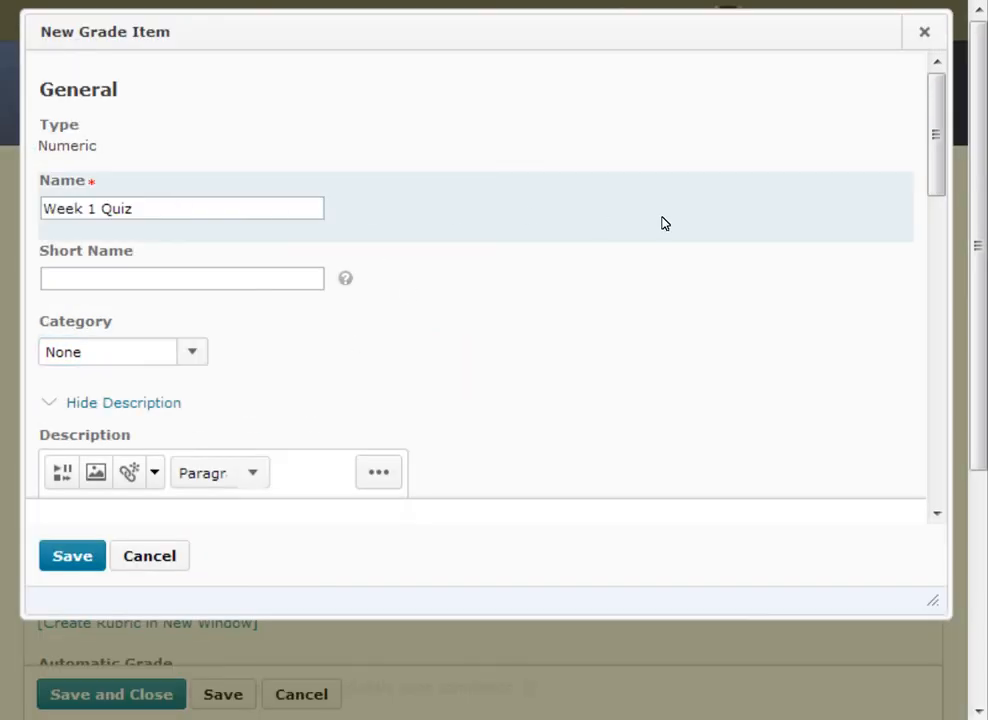
left_click(937, 300)
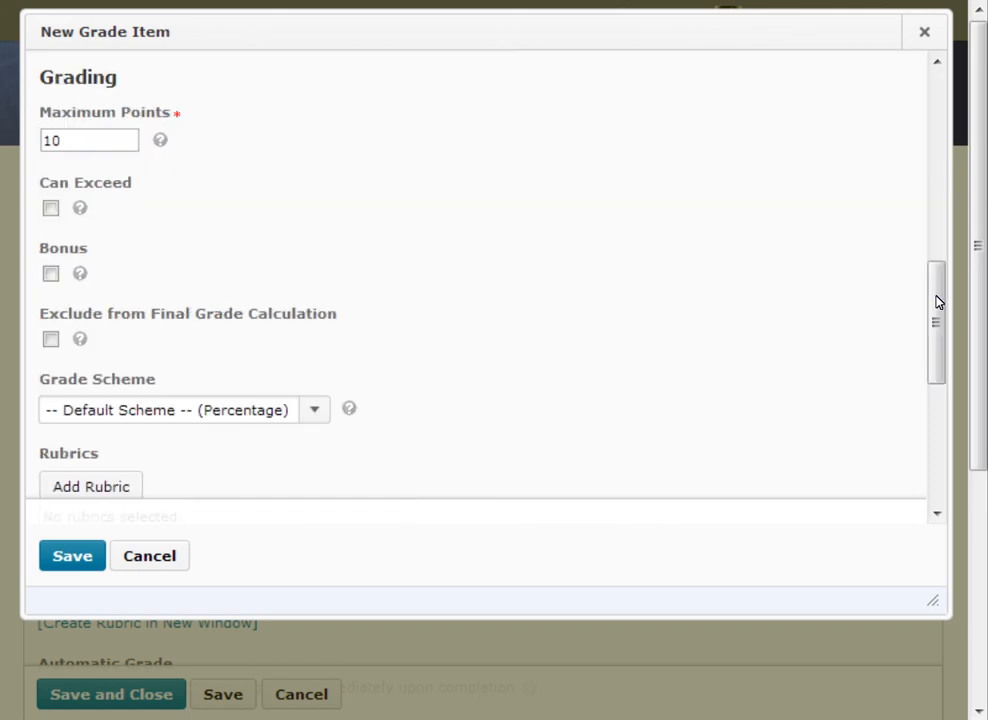
left_click(937, 465)
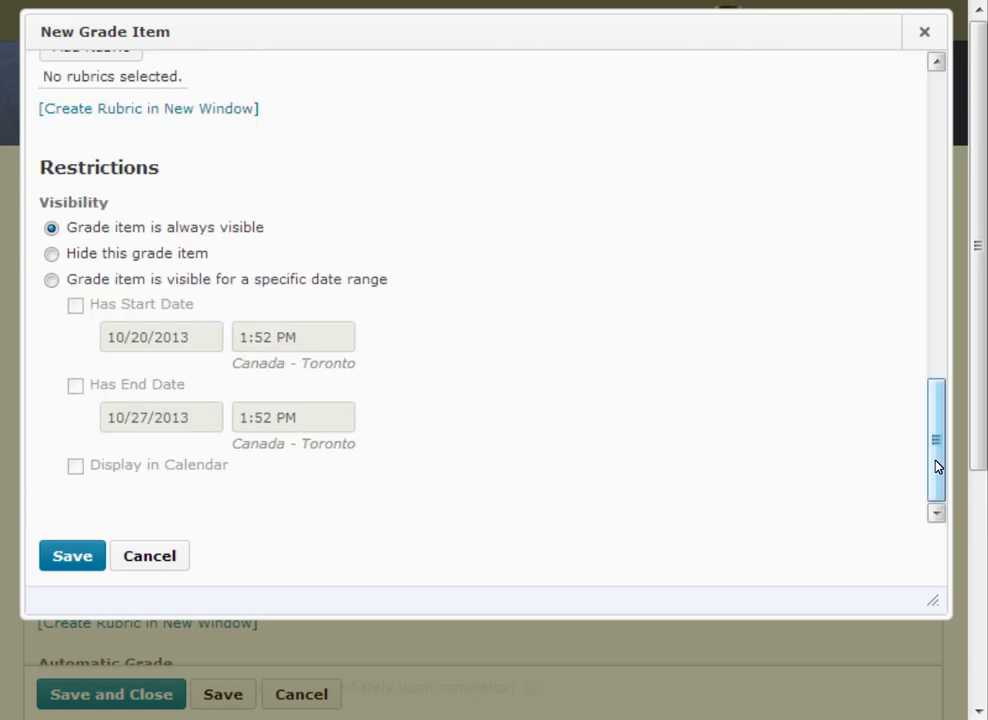
left_click(74, 553)
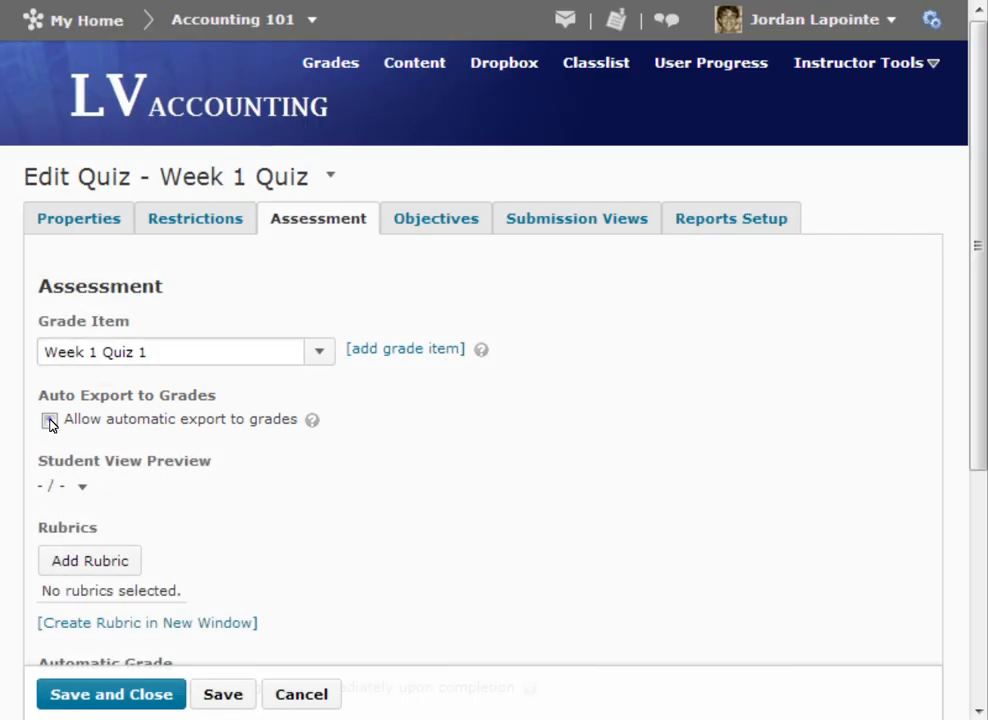
left_click(49, 421)
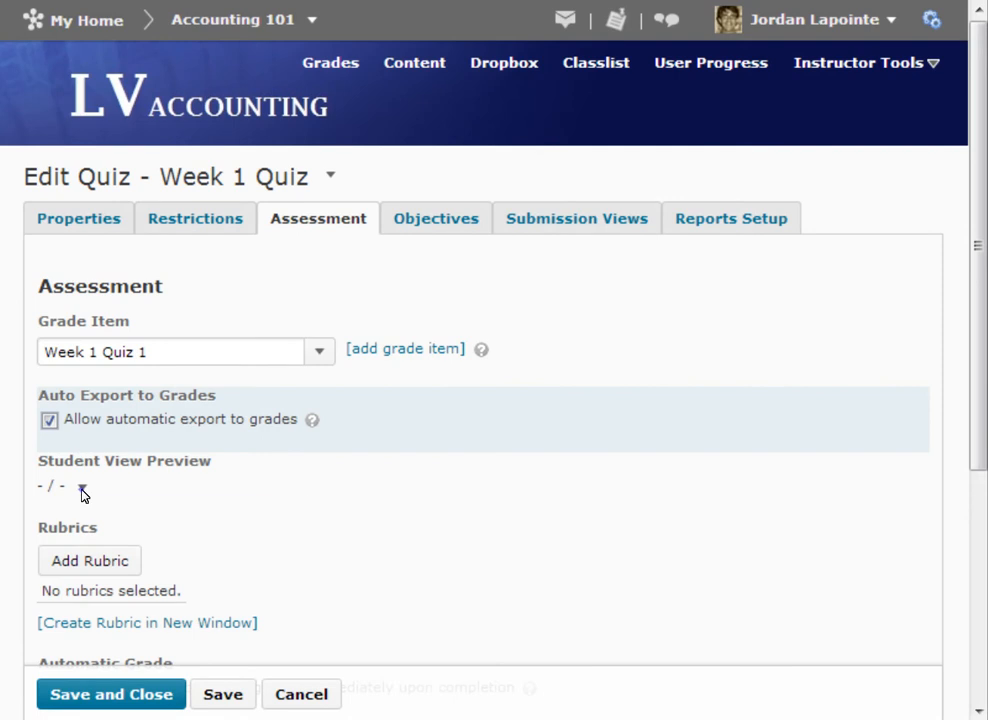
- Override the student view display options for this item, keeping points grade, scheme symbol and scheme colour shown, and save
left_click(82, 488)
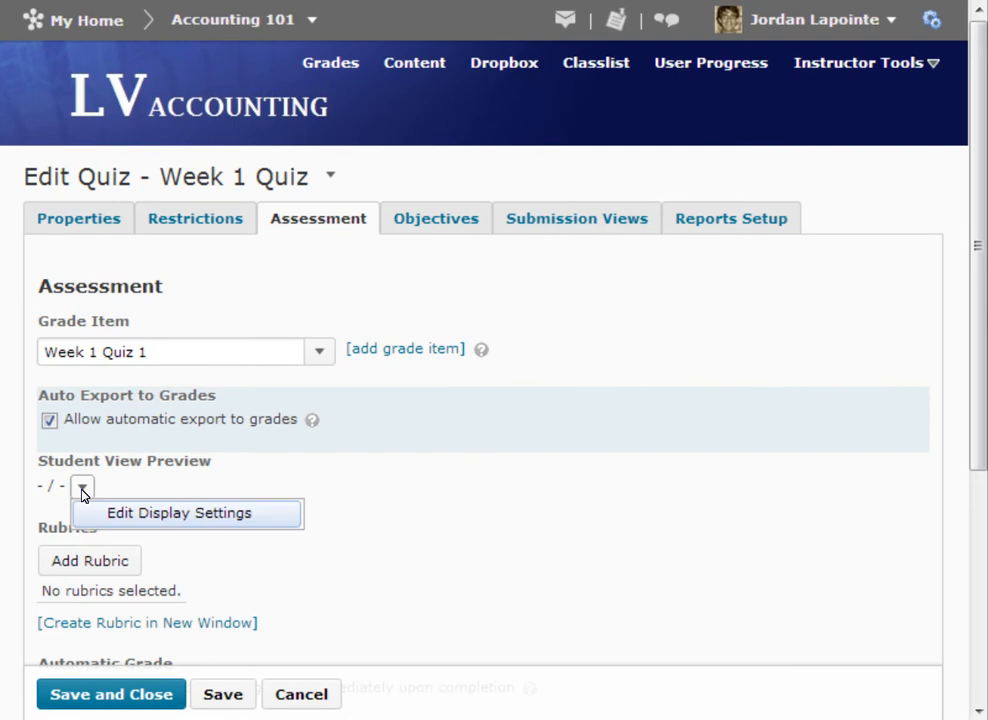
left_click(175, 515)
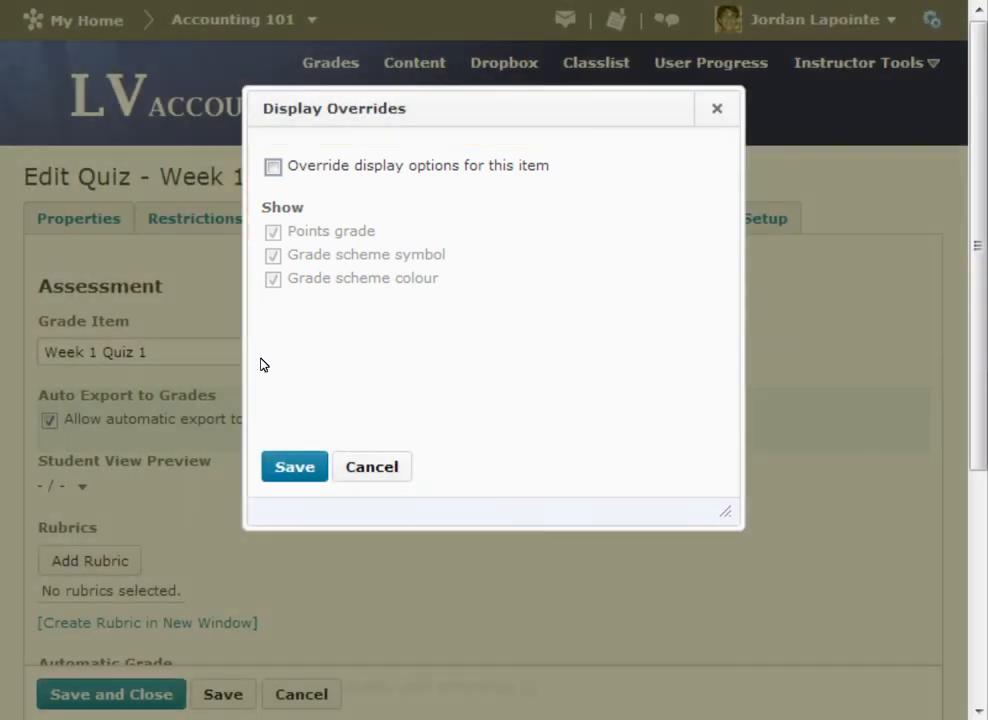
left_click(272, 167)
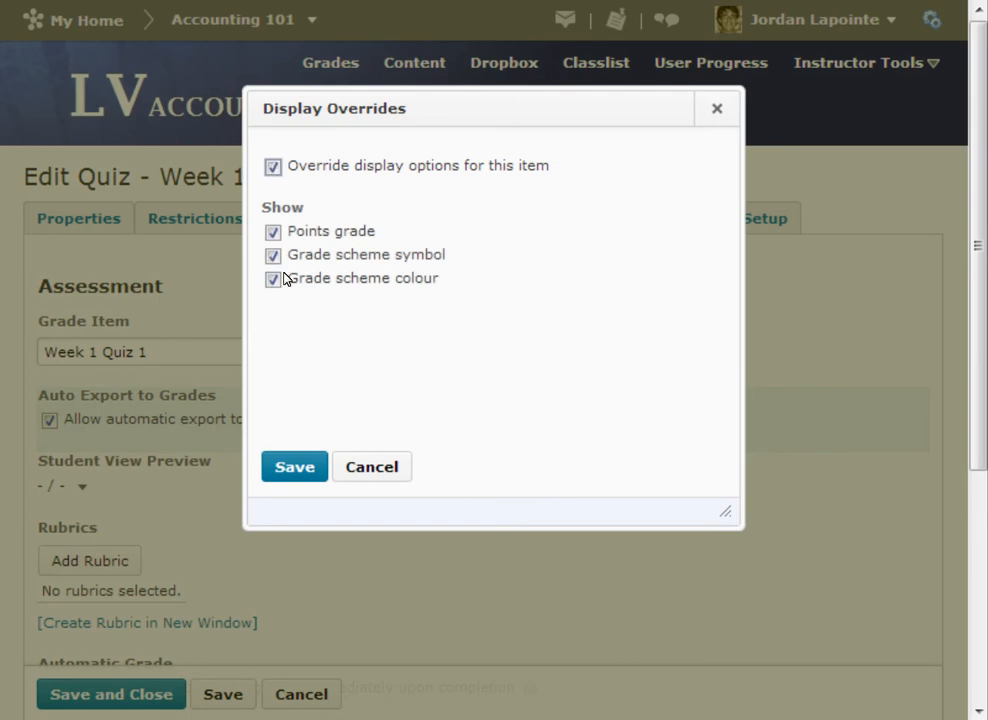
left_click(293, 466)
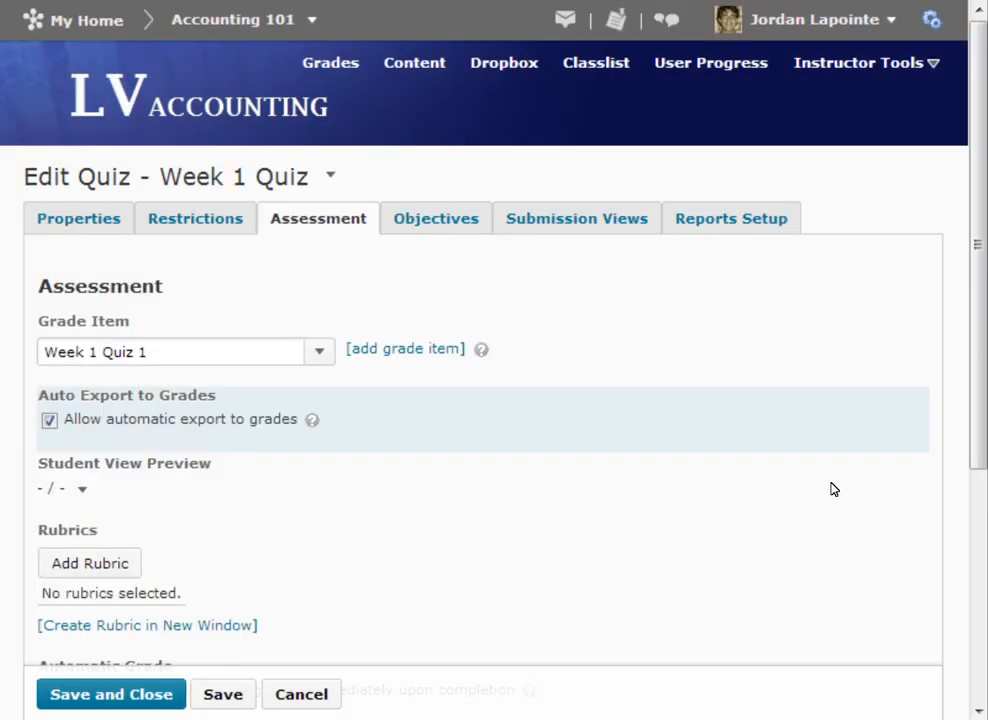
- Allow quiz attempts to be set as graded immediately upon completion
left_click(978, 532)
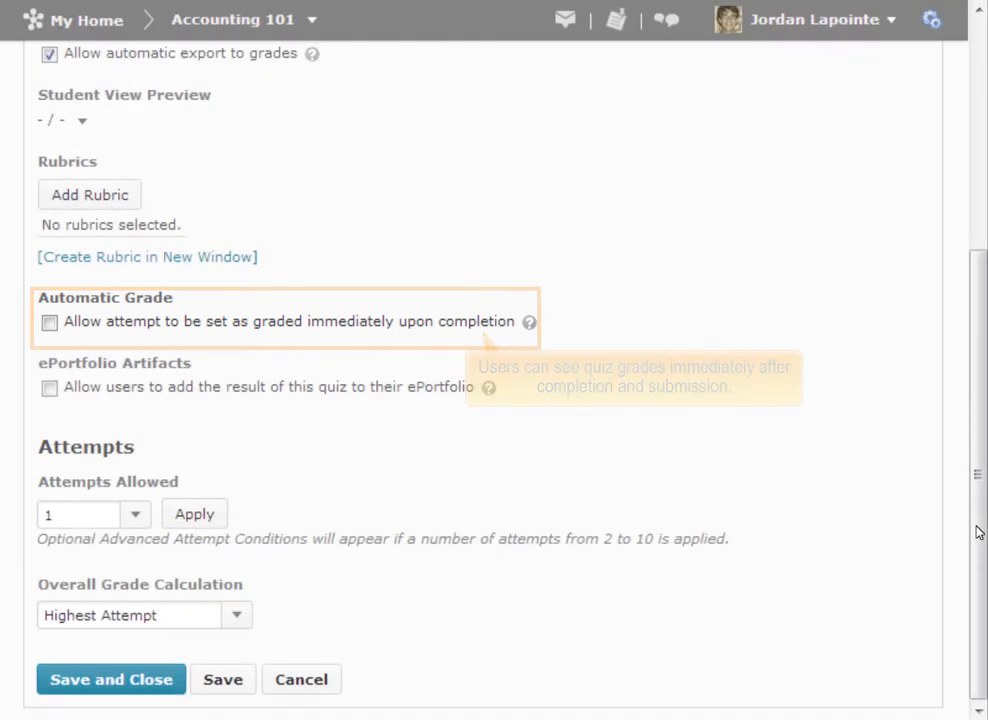
left_click(48, 323)
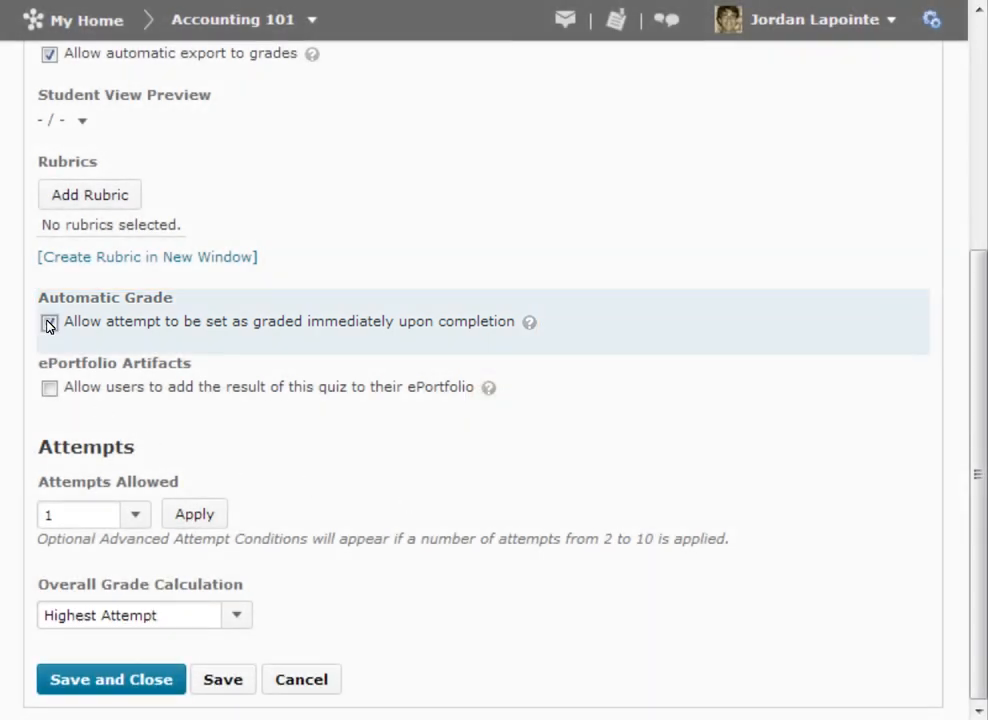
- Examine the available choices for attempts allowed and for the overall grade calculation
left_click(136, 515)
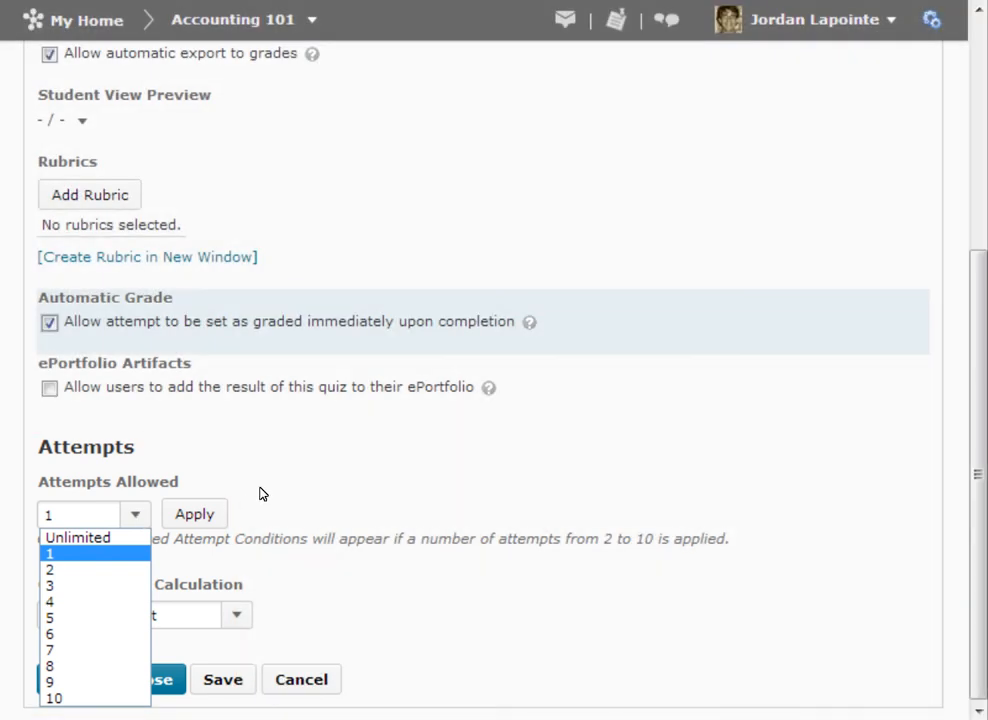
left_click(267, 477)
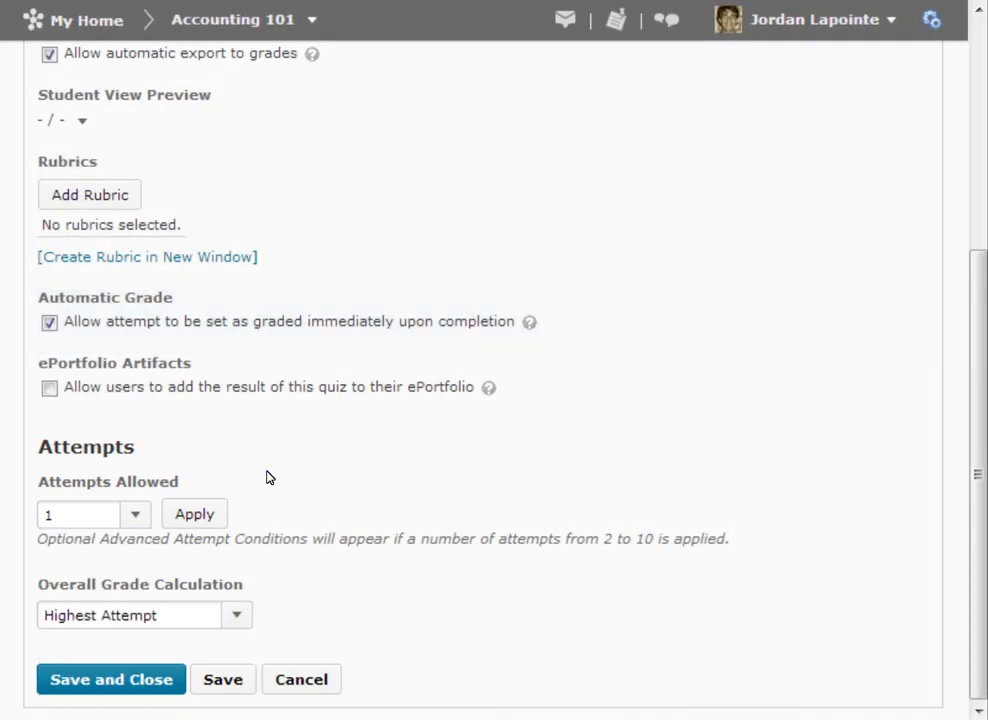
left_click(238, 615)
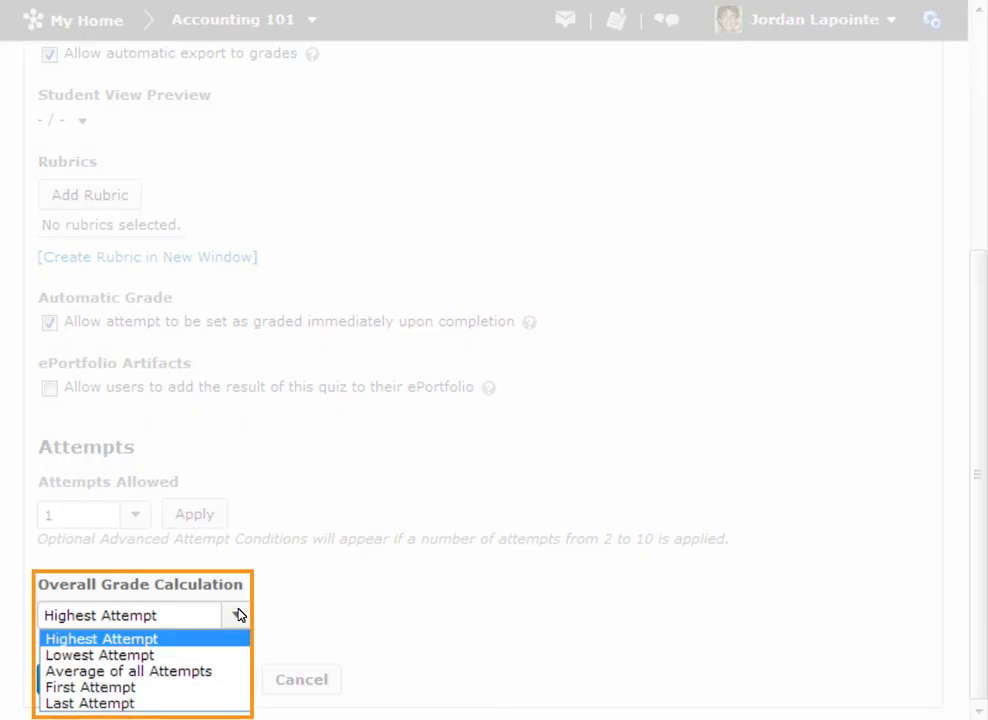